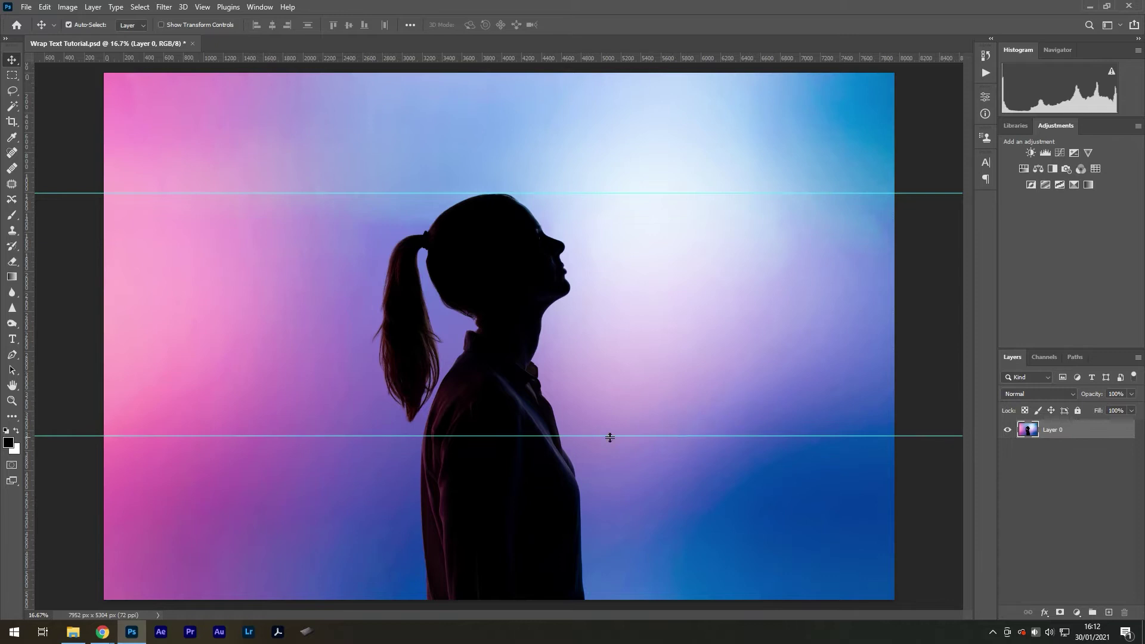
# Add a vertical guide near the image's right edge and trace the forehead and nose with the Pen tool, starting atop the head.
pyautogui.moveTo(31, 389); pyautogui.dragTo(847, 421)
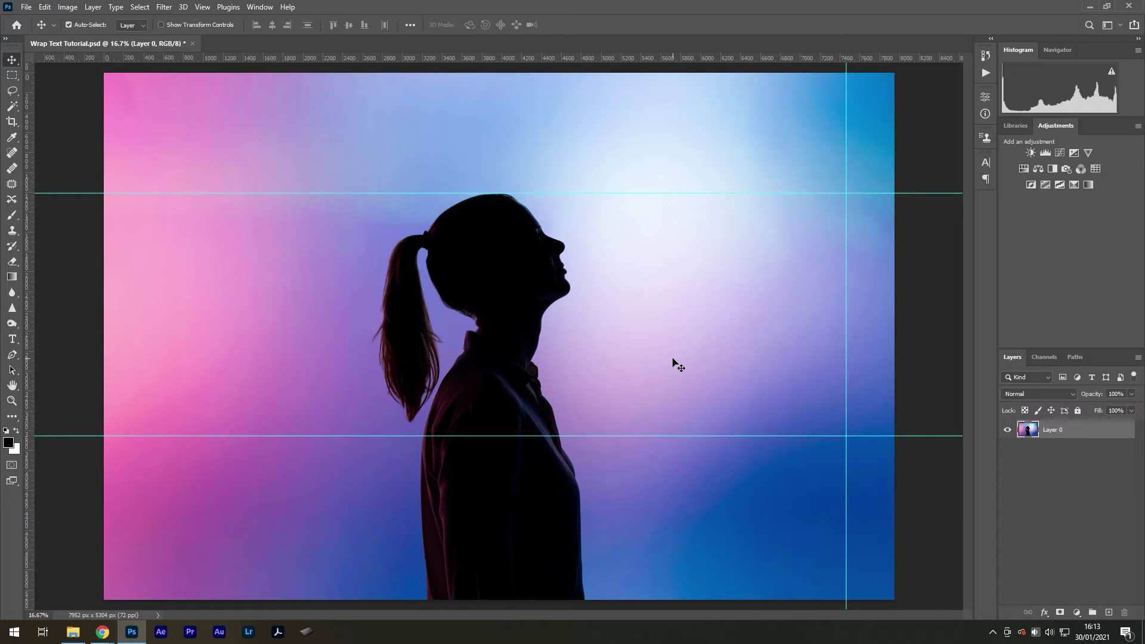
pyautogui.press('p')
pyautogui.scroll(3, 666, 266)
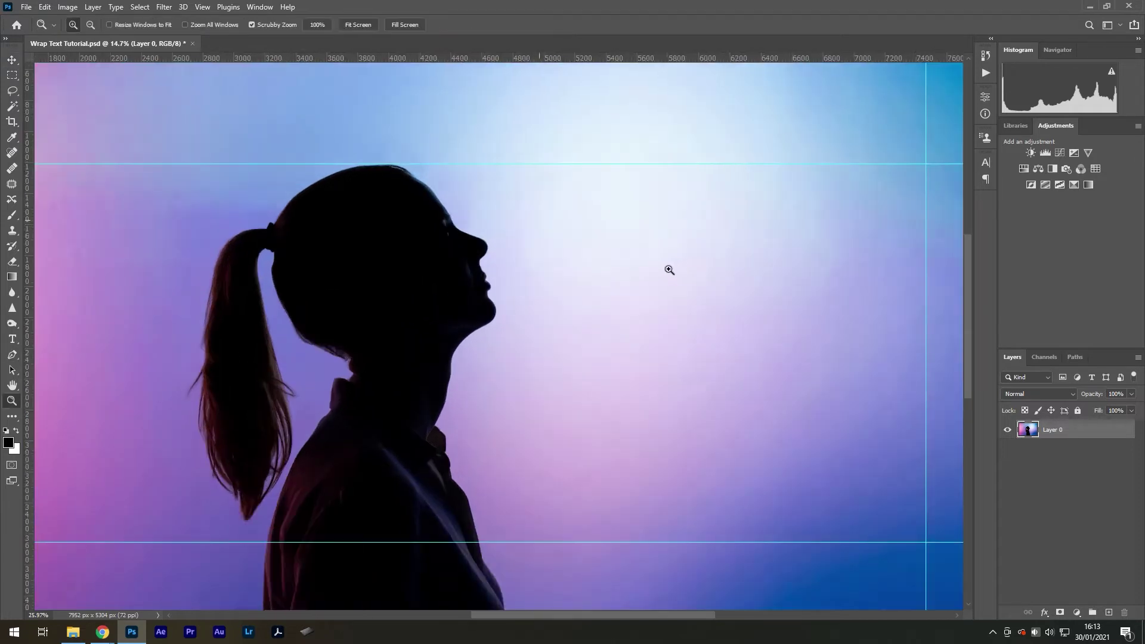
pyautogui.click(399, 136)
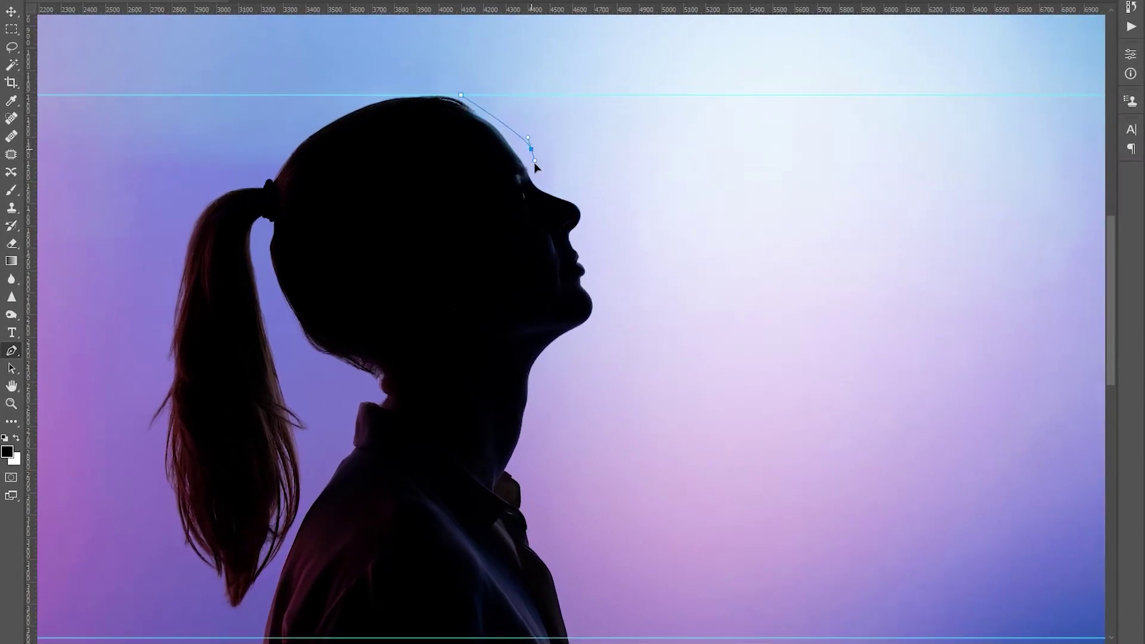
pyautogui.moveTo(528, 156); pyautogui.dragTo(548, 208)
pyautogui.moveTo(587, 205); pyautogui.dragTo(585, 250)
# Continue the pen path around the lips and chin and down the front of the neck to the collar.
pyautogui.keyDown('alt'); pyautogui.click(579, 245); pyautogui.keyUp('alt')
pyautogui.click(582, 260)
pyautogui.click(589, 266)
pyautogui.click(585, 281)
pyautogui.moveTo(595, 296); pyautogui.dragTo(553, 347)
pyautogui.moveTo(534, 386); pyautogui.dragTo(531, 412)
pyautogui.moveTo(517, 467); pyautogui.dragTo(512, 476)
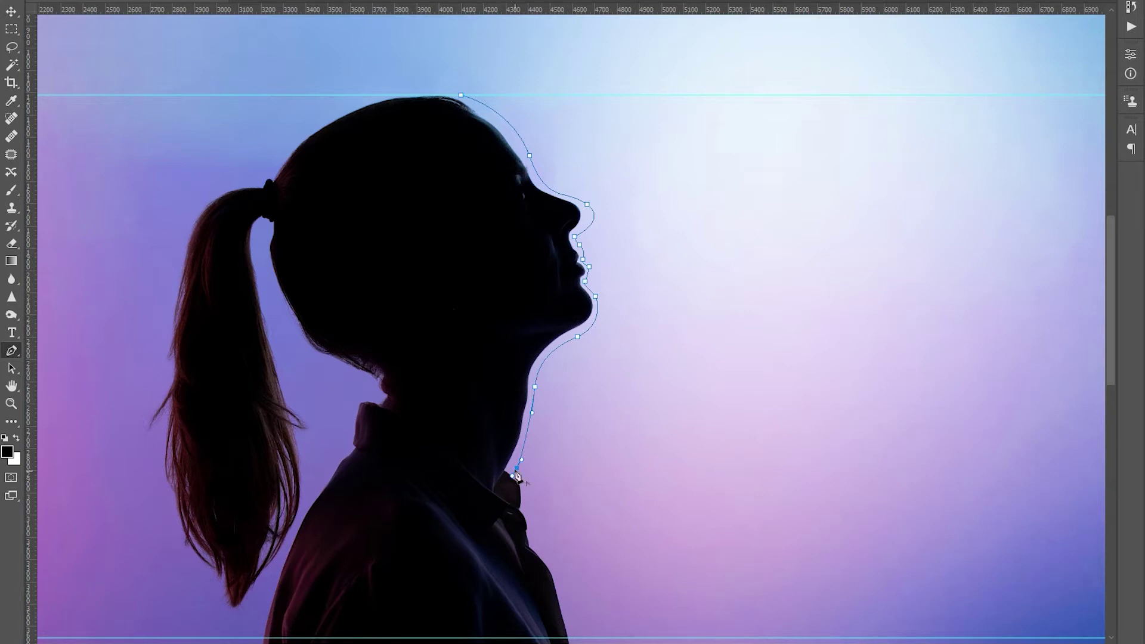
pyautogui.click(656, 449)
pyautogui.click(713, 365)
pyautogui.click(741, 459)
pyautogui.hotkey('ctrl', 'z')
pyautogui.hotkey('ctrl', 'z')
pyautogui.hotkey('ctrl', 'z')
# Extend the pen path around the shirt collar and down the chest to the lower guide.
pyautogui.click(526, 483)
pyautogui.click(524, 508)
pyautogui.click(531, 517)
pyautogui.click(531, 542)
pyautogui.click(554, 566)
pyautogui.scroll(-2, 556, 566)
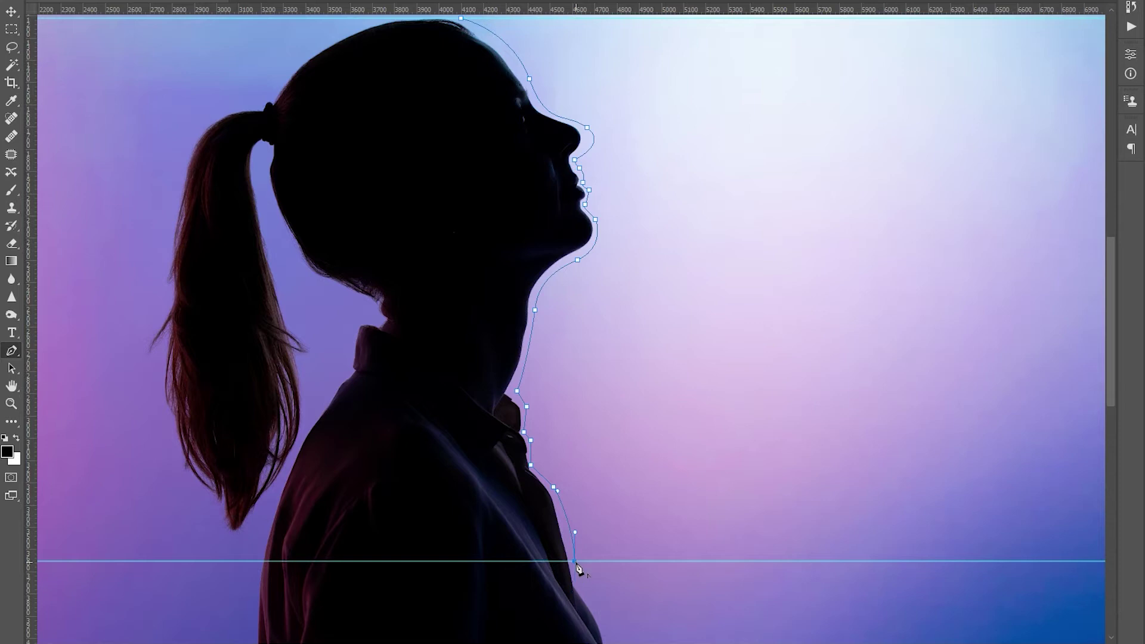
# Close the path along the lower, vertical and upper guides back to its starting point on the head.
pyautogui.press('z')
pyautogui.keyDown('alt'); pyautogui.click(539, 515); pyautogui.keyUp('alt')
pyautogui.moveTo(538, 515); pyautogui.dragTo(829, 517)
pyautogui.press('p')
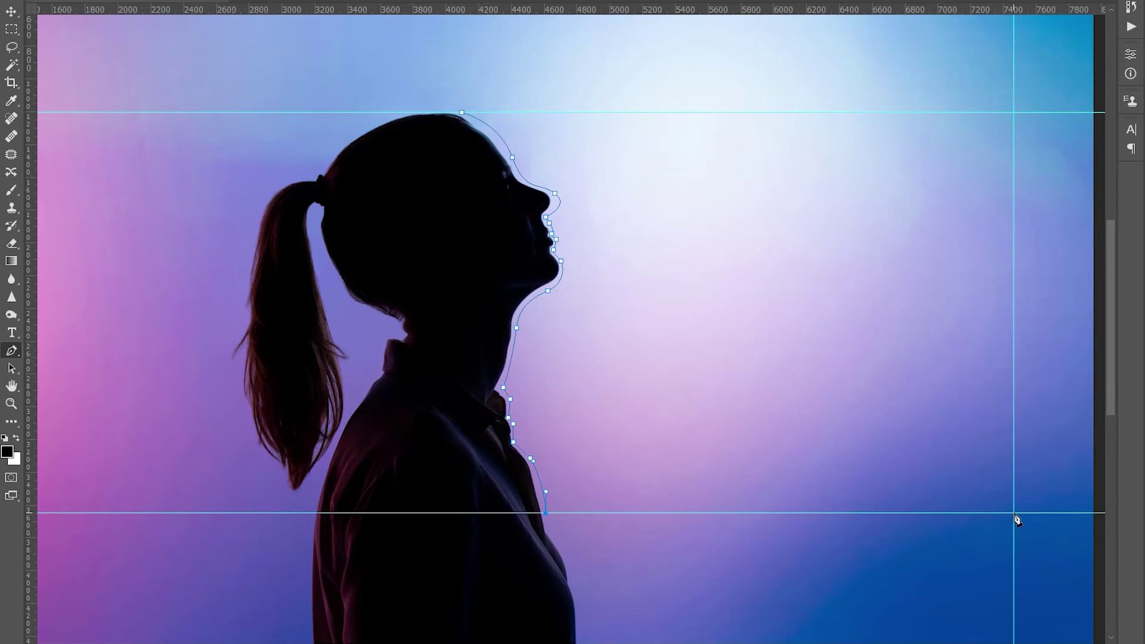
pyautogui.scroll(3, 1014, 518)
pyautogui.click(1014, 168)
pyautogui.click(463, 169)
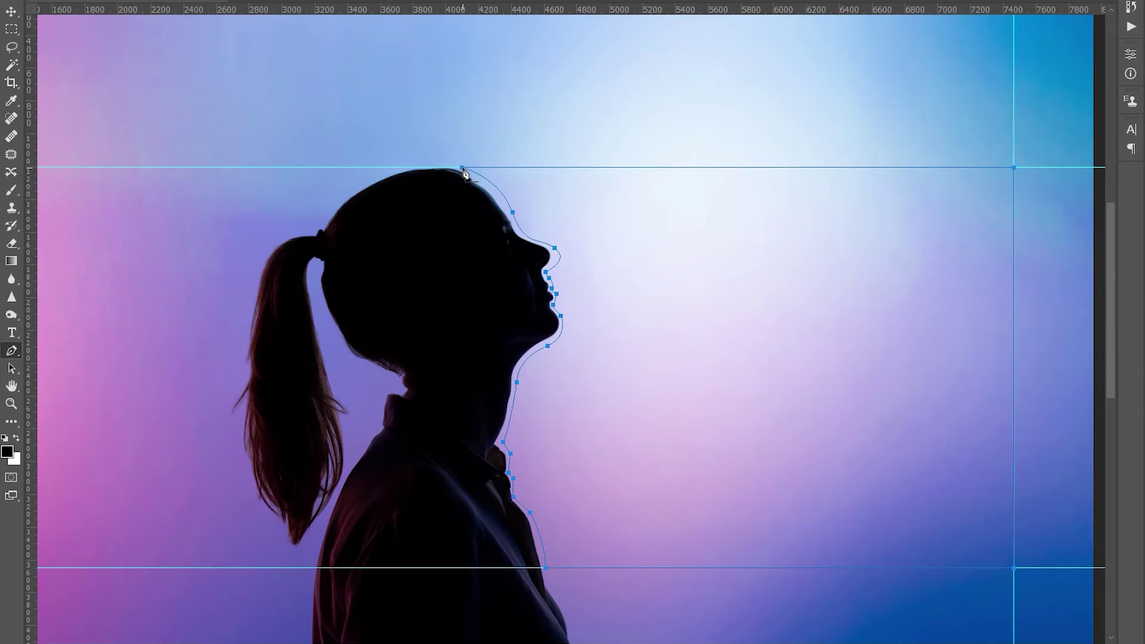
pyautogui.rightClick(668, 231)
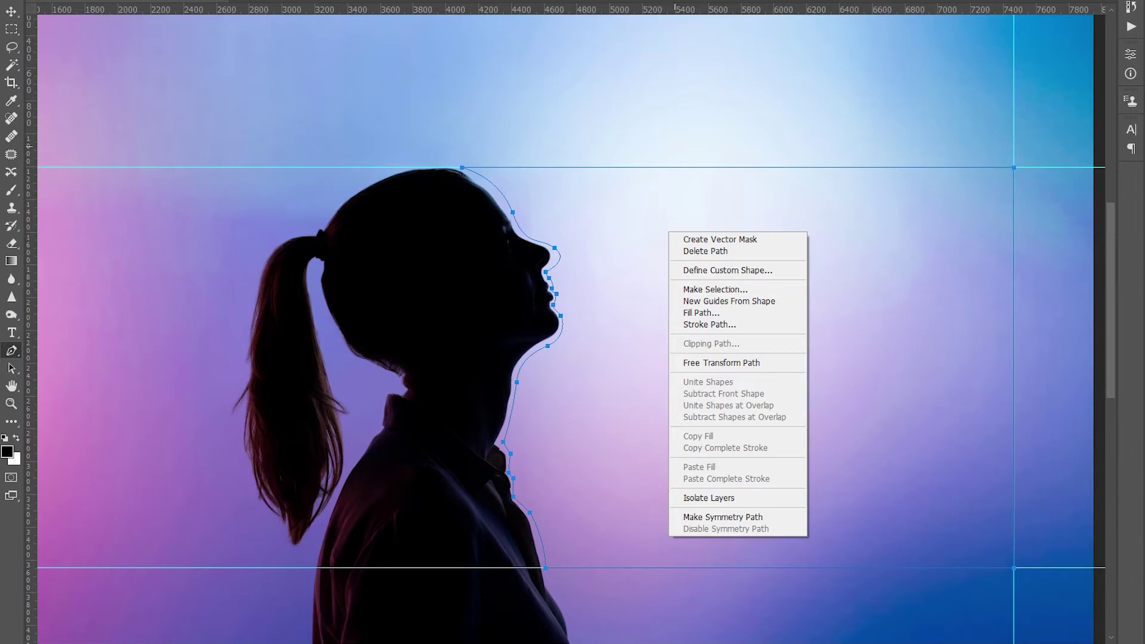
pyautogui.press('Escape')
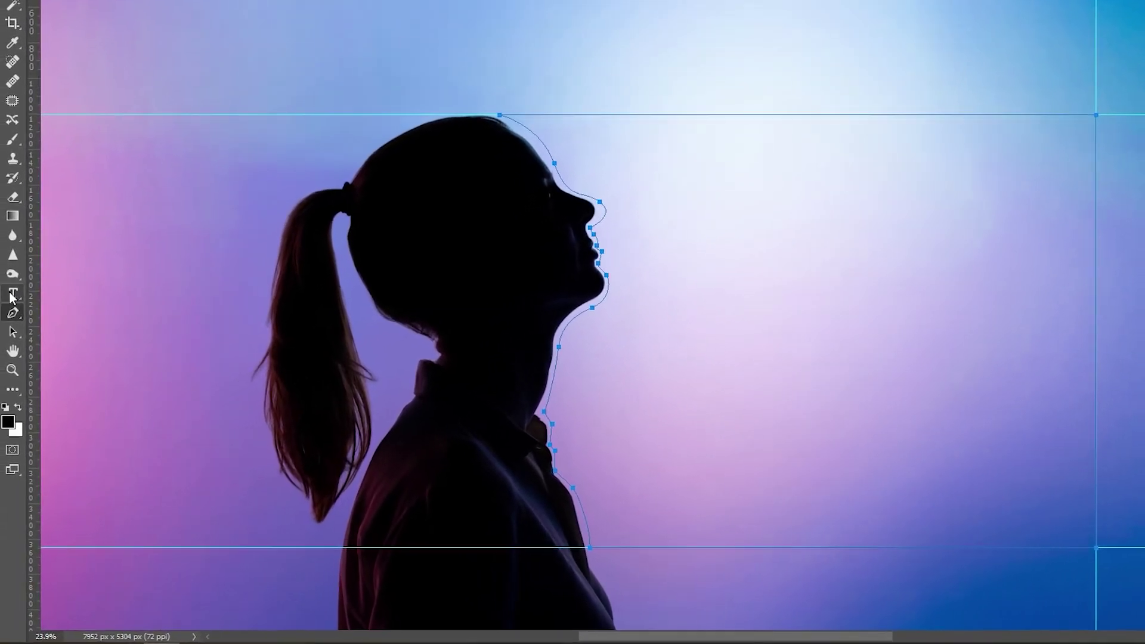
# Place horizontal area type inside the closed path and fill it with Lorem Ipsum placeholder text.
pyautogui.rightClick(13, 338)
pyautogui.click(67, 294)
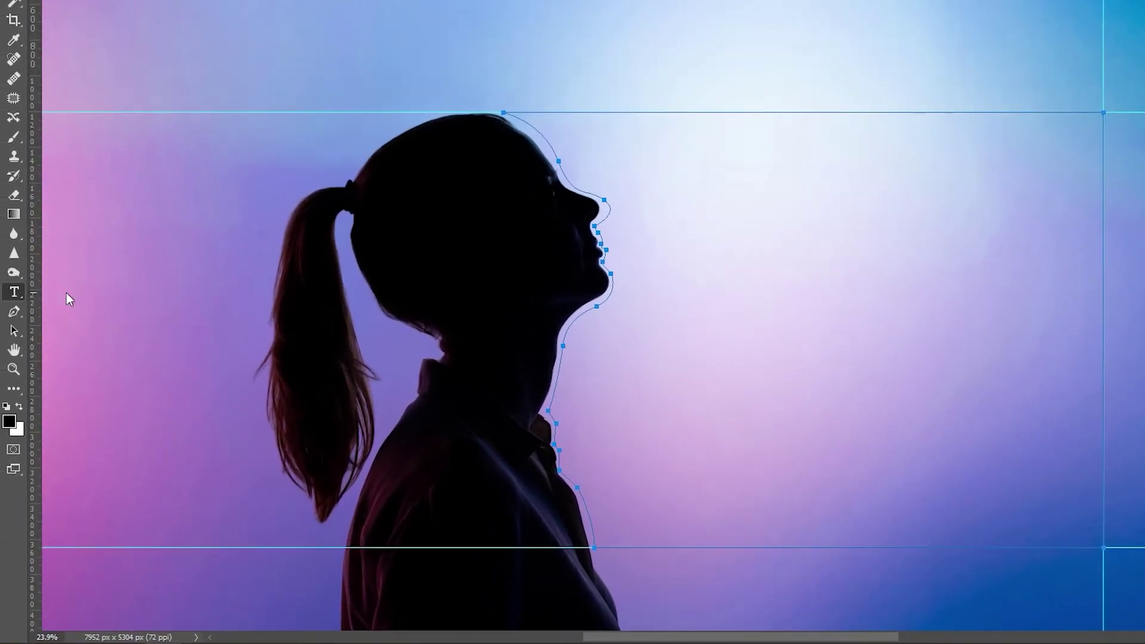
pyautogui.click(677, 158)
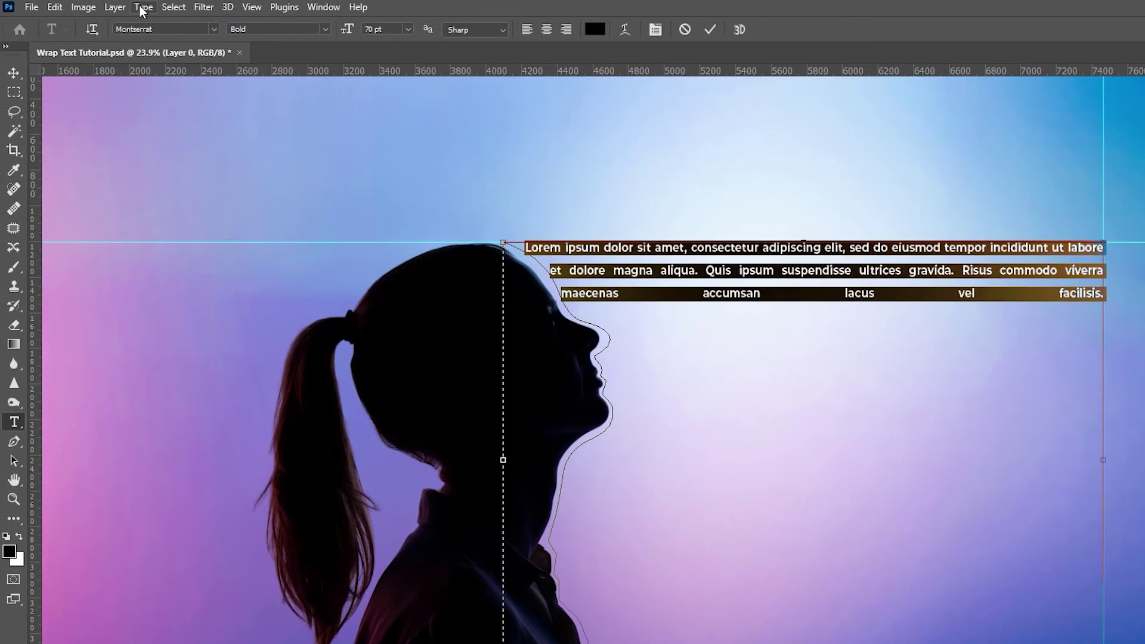
pyautogui.click(116, 7)
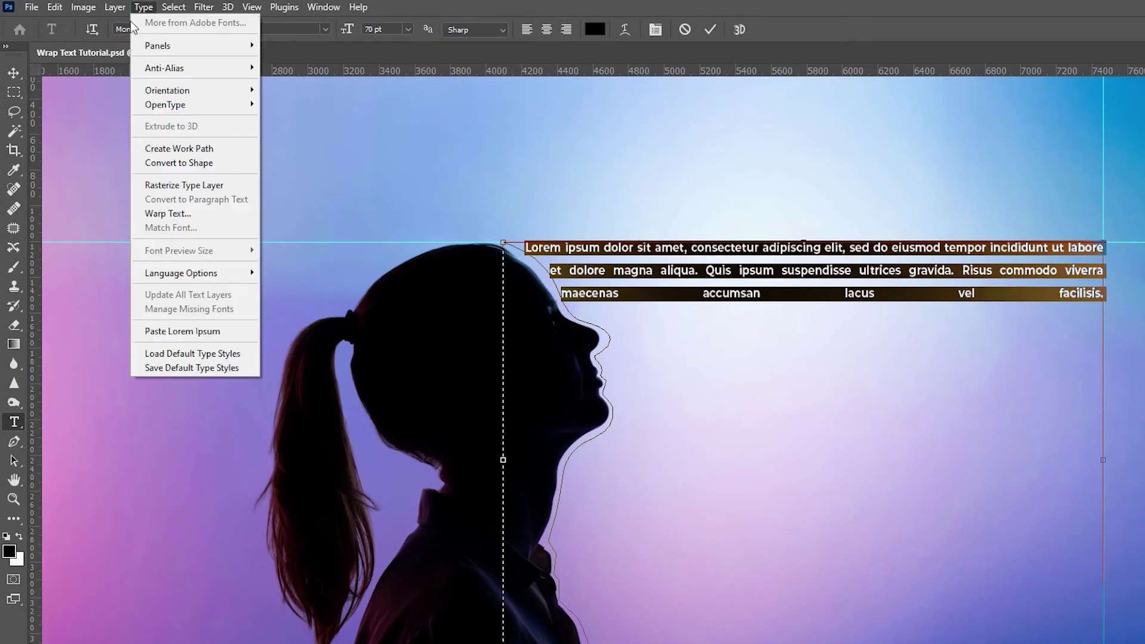
pyautogui.click(201, 335)
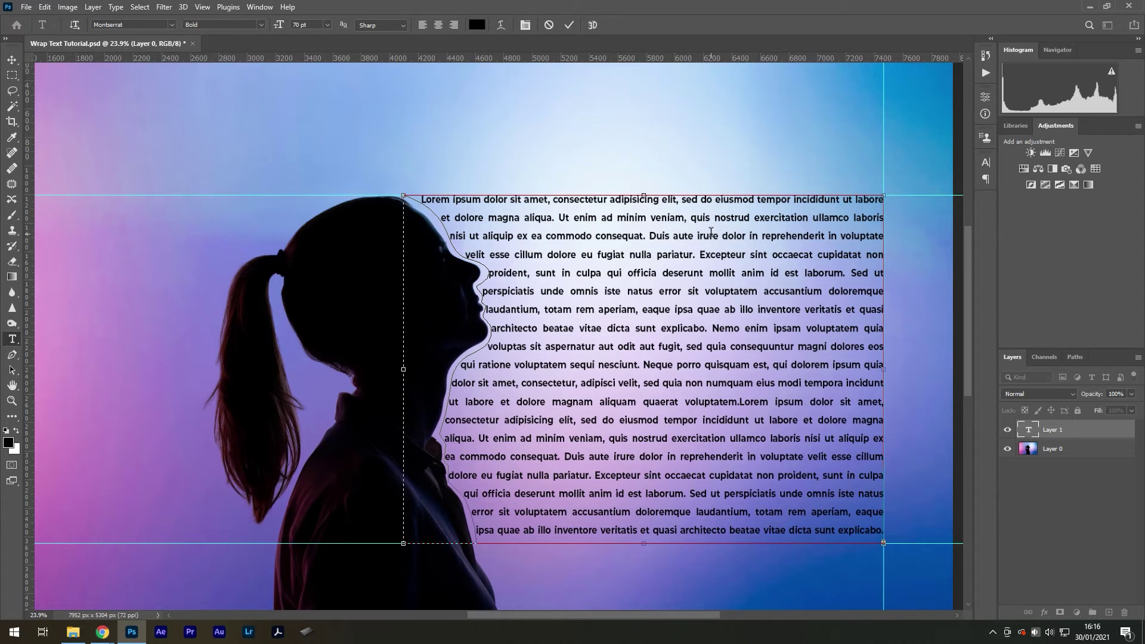
# Select all of the wrapped text, try right alignment, set the paragraph to justified, and commit the type.
pyautogui.hotkey('ctrl', 'a')
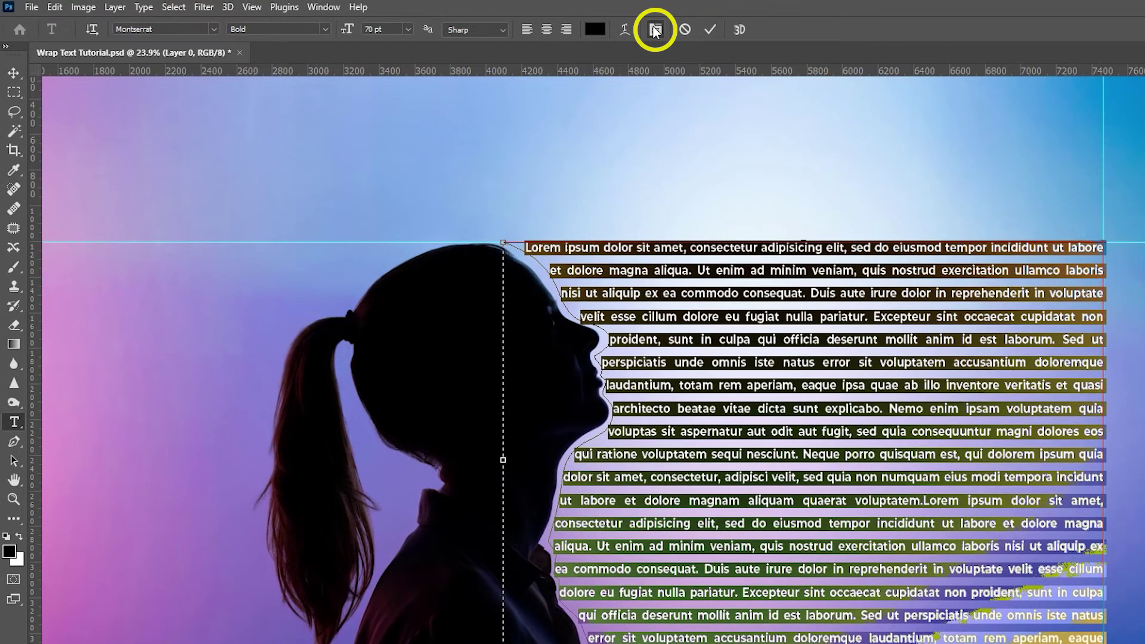
pyautogui.click(524, 25)
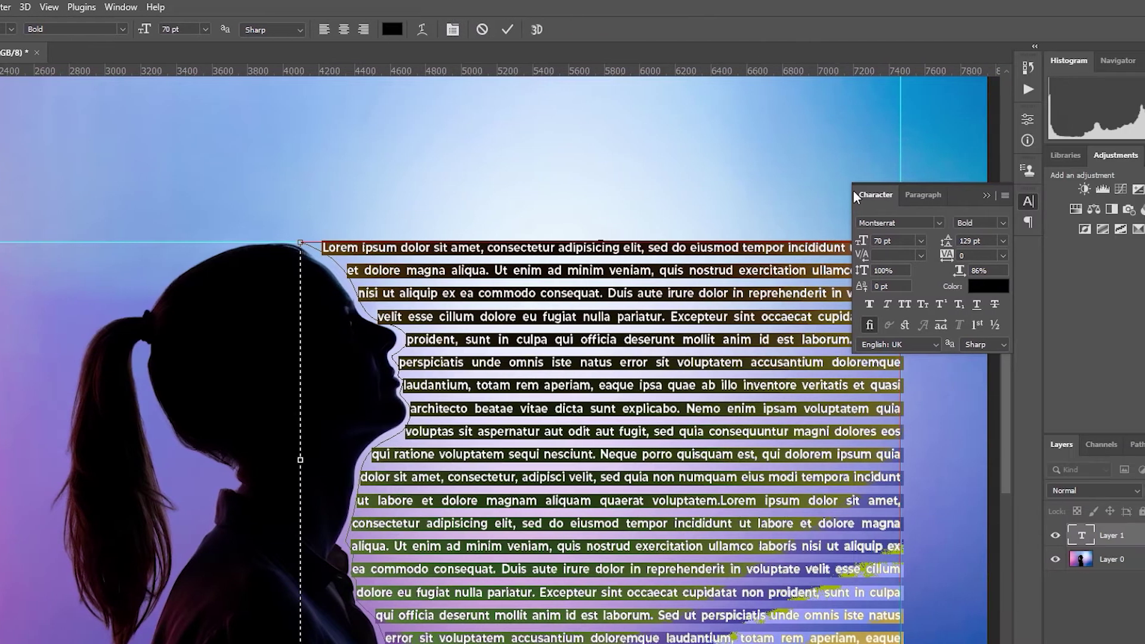
pyautogui.click(921, 195)
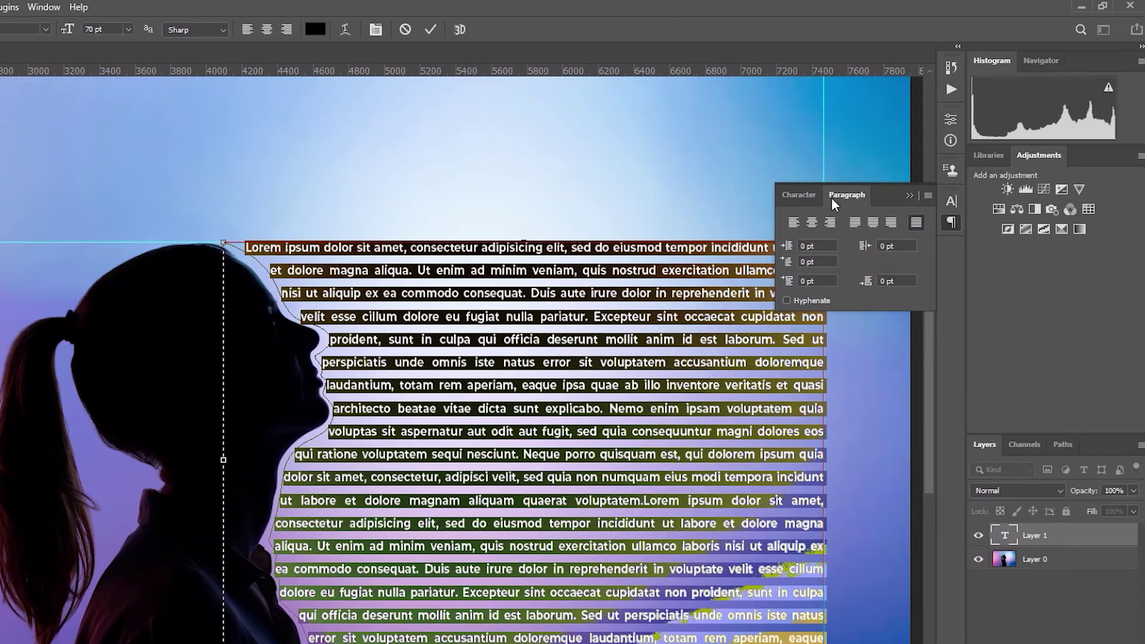
pyautogui.click(930, 221)
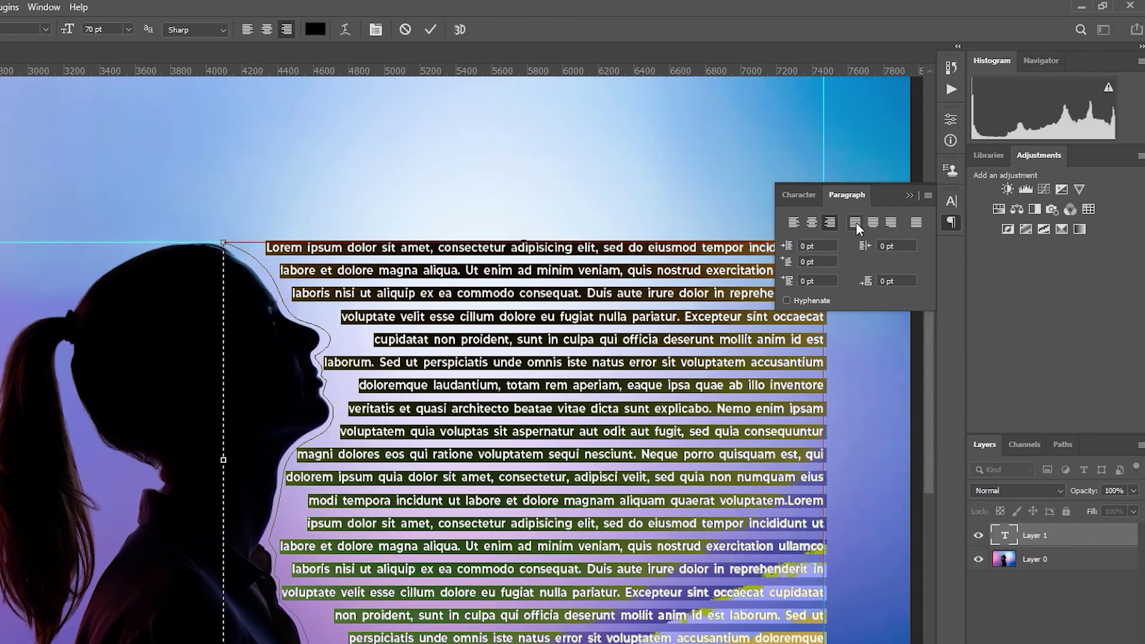
pyautogui.click(856, 222)
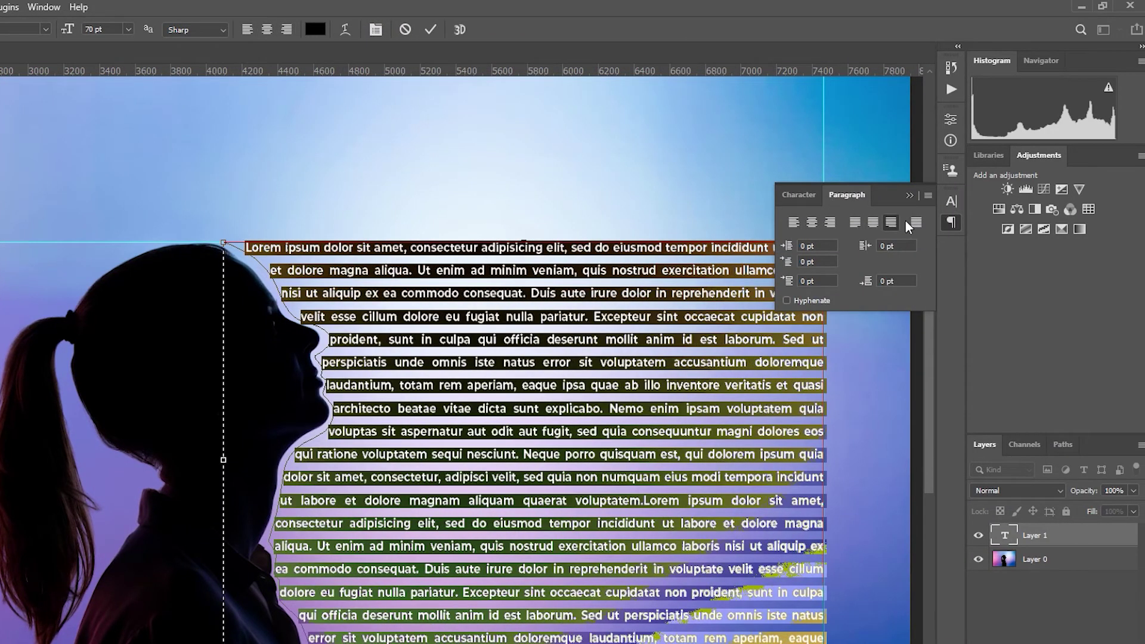
pyautogui.click(910, 196)
pyautogui.click(430, 30)
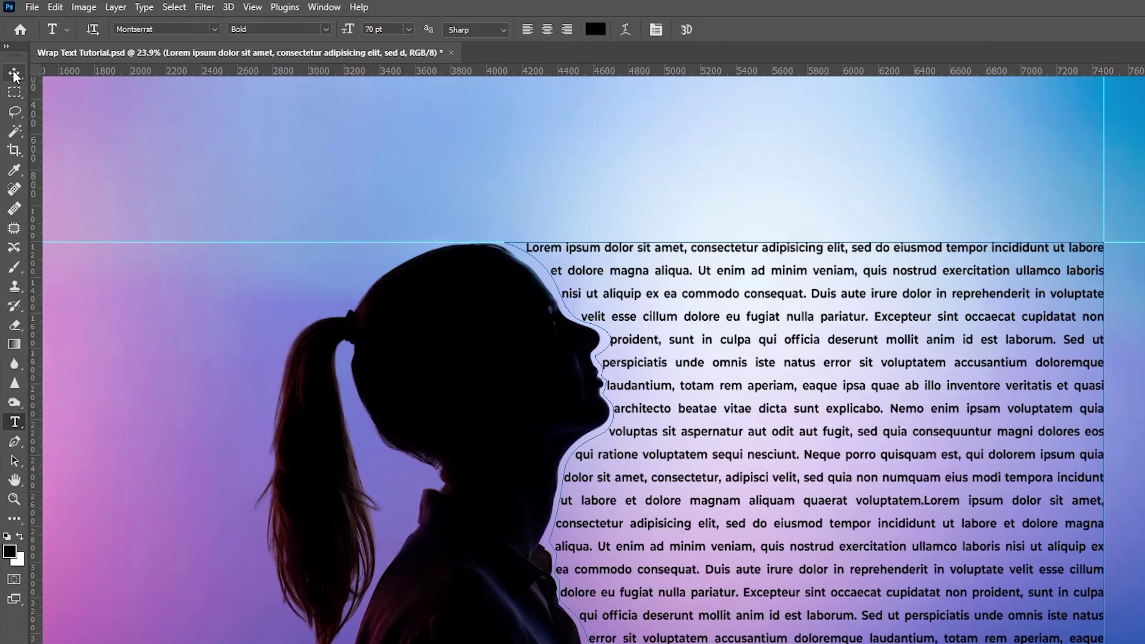
# Try to enlarge the wrapped text block slightly with Free Transform.
pyautogui.click(14, 73)
pyautogui.click(49, 73)
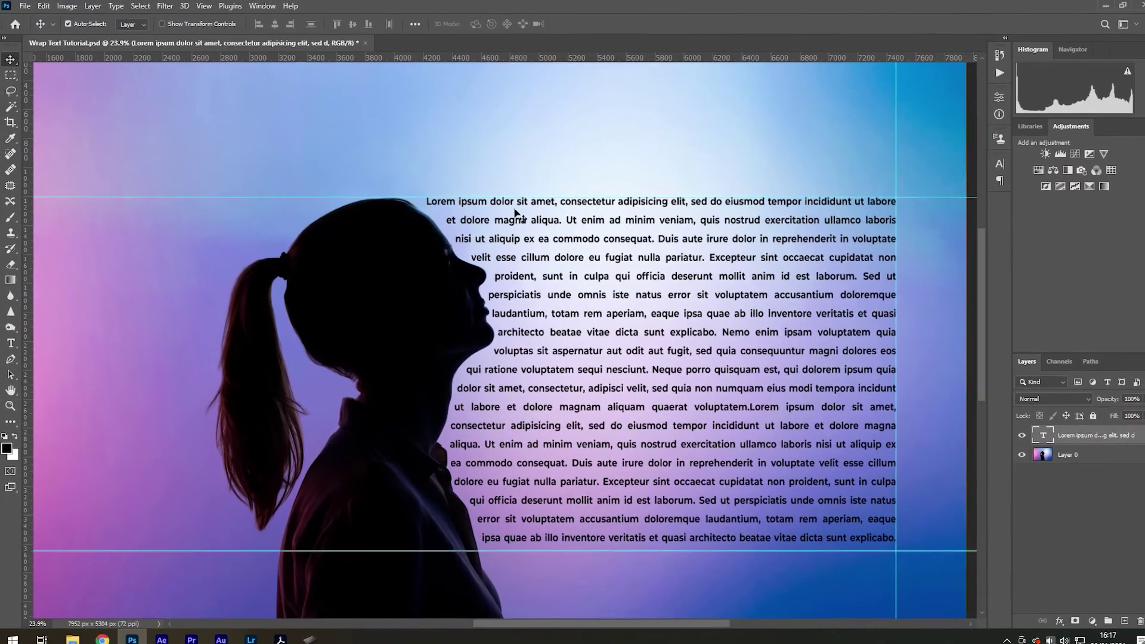
pyautogui.hotkey('ctrl', 't')
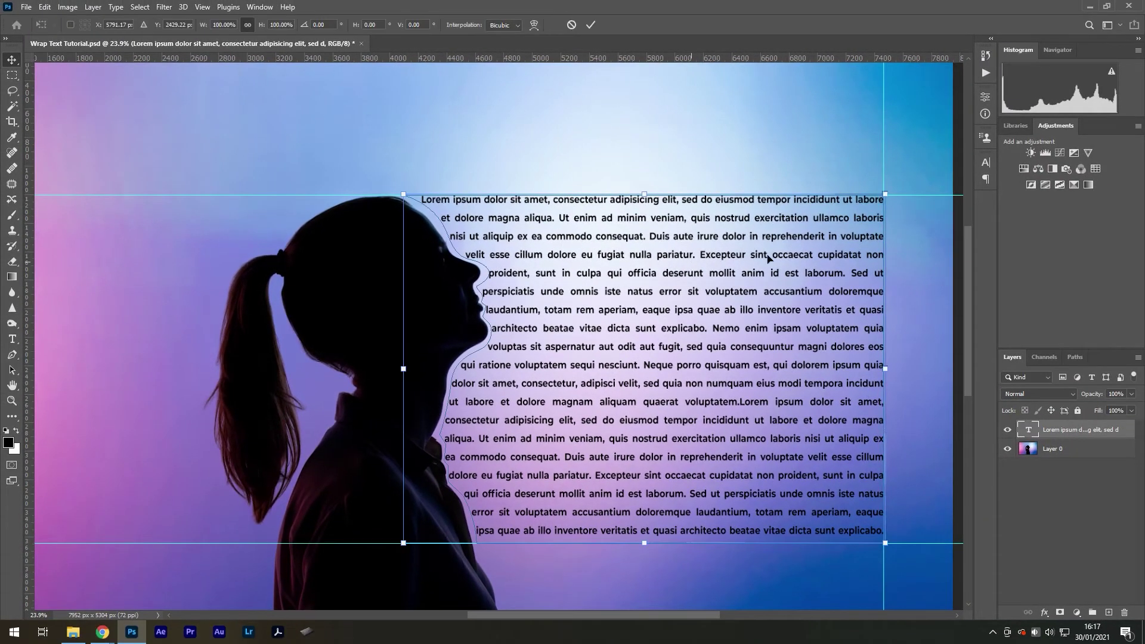
pyautogui.moveTo(886, 194)
pyautogui.mouseDown()
pyautogui.moveTo(864, 205)
pyautogui.moveTo(861, 187)
pyautogui.moveTo(871, 217)
pyautogui.moveTo(846, 229)
pyautogui.moveTo(894, 191)
pyautogui.mouseUp()
pyautogui.press('Return')
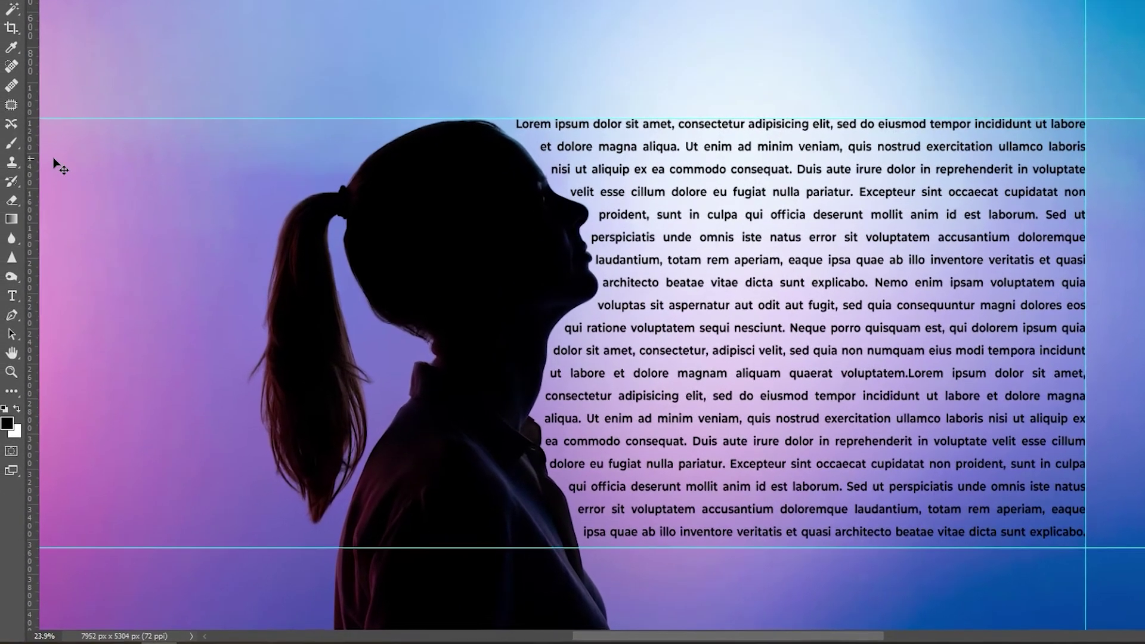
# Reopen the wrapped text for editing and narrow its text frame by moving the face-side edge away from the profile.
pyautogui.click(12, 296)
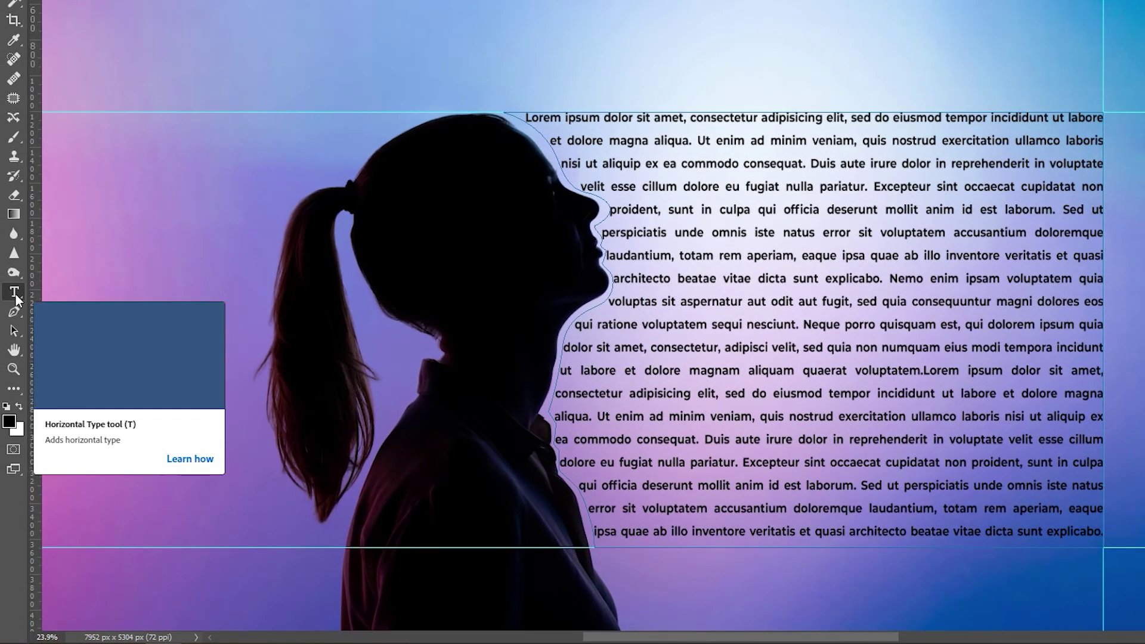
pyautogui.click(799, 245)
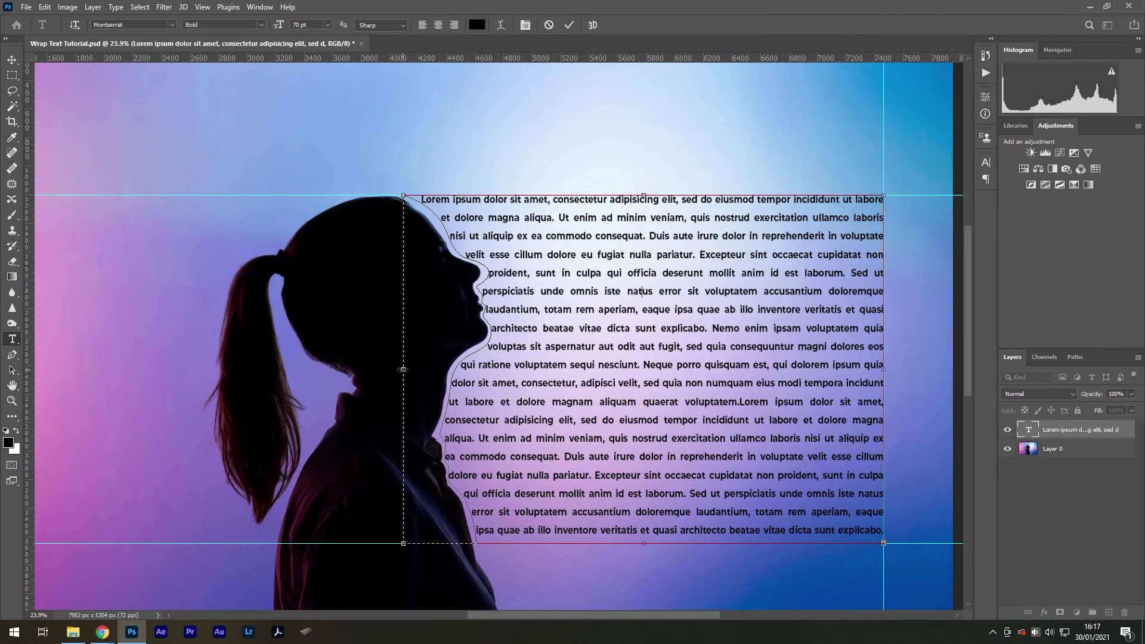
pyautogui.moveTo(403, 370); pyautogui.dragTo(432, 362)
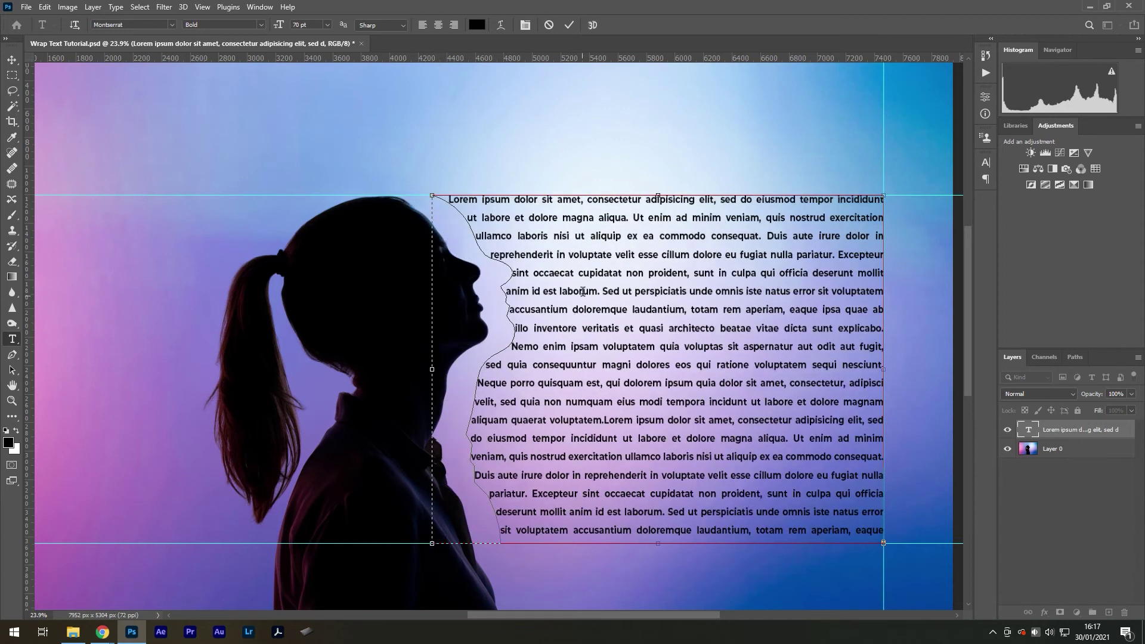
# Reduce the font size of all the wrapped text.
pyautogui.hotkey('ctrl', 'a')
pyautogui.click(985, 162)
pyautogui.moveTo(852, 195); pyautogui.dragTo(844, 194)
pyautogui.click(985, 162)
pyautogui.click(12, 60)
# Draw an open S-shaped wave path with the Pen tool in the empty area above the ponytail.
pyautogui.scroll(-2, 447, 210)
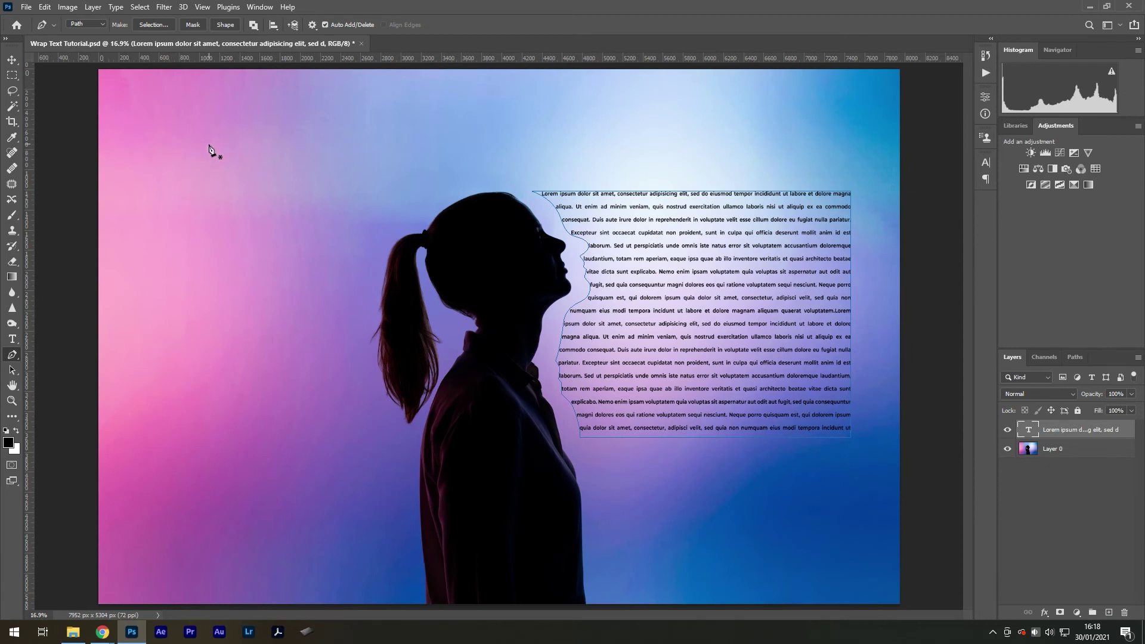
pyautogui.click(228, 150)
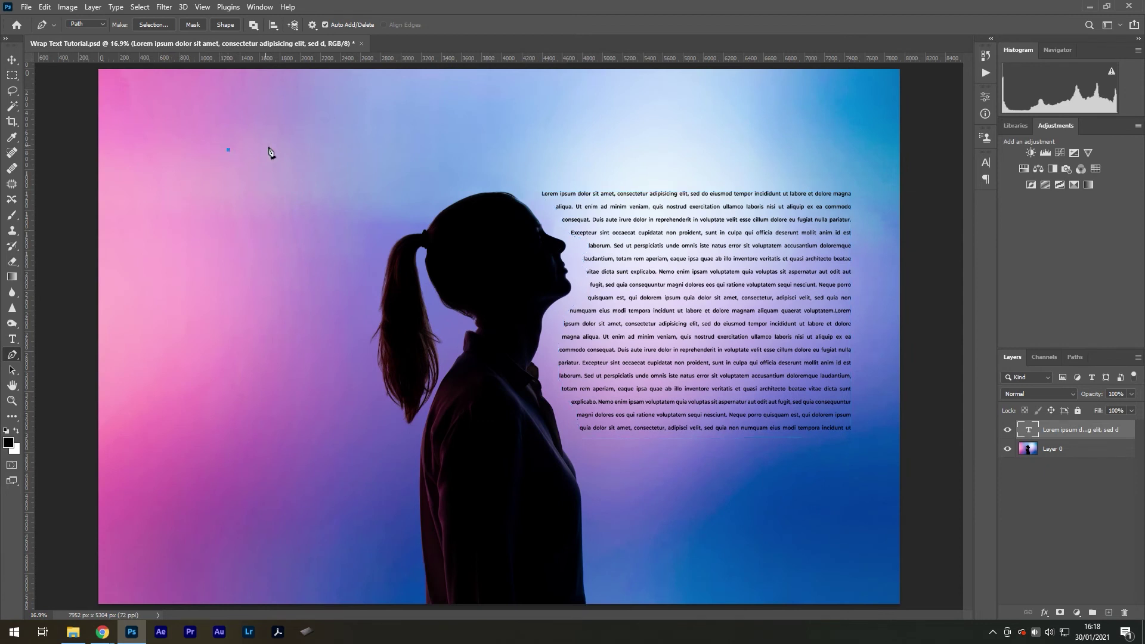
pyautogui.click(350, 150)
pyautogui.moveTo(351, 150); pyautogui.dragTo(411, 202)
pyautogui.click(494, 149)
pyautogui.press('z')
pyautogui.moveTo(285, 102); pyautogui.dragTo(316, 118)
pyautogui.press('p')
pyautogui.scroll(2, 325, 134)
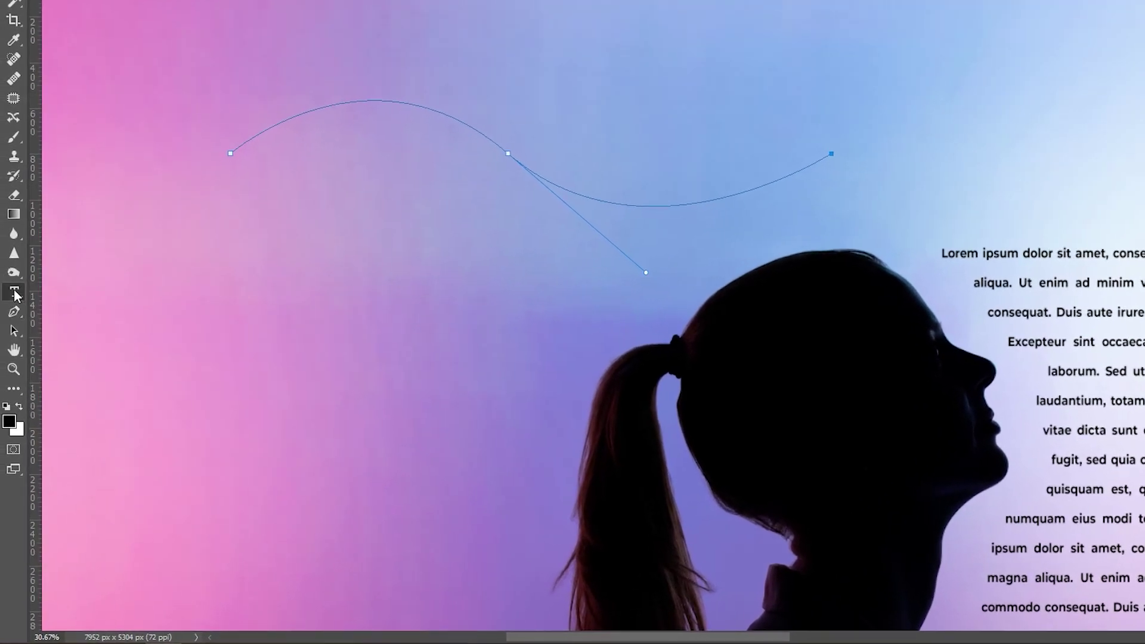
# Add type along the wave path, replacing the placeholder with "CURVED TEXT IS AWESOME".
pyautogui.click(15, 295)
pyautogui.click(519, 158)
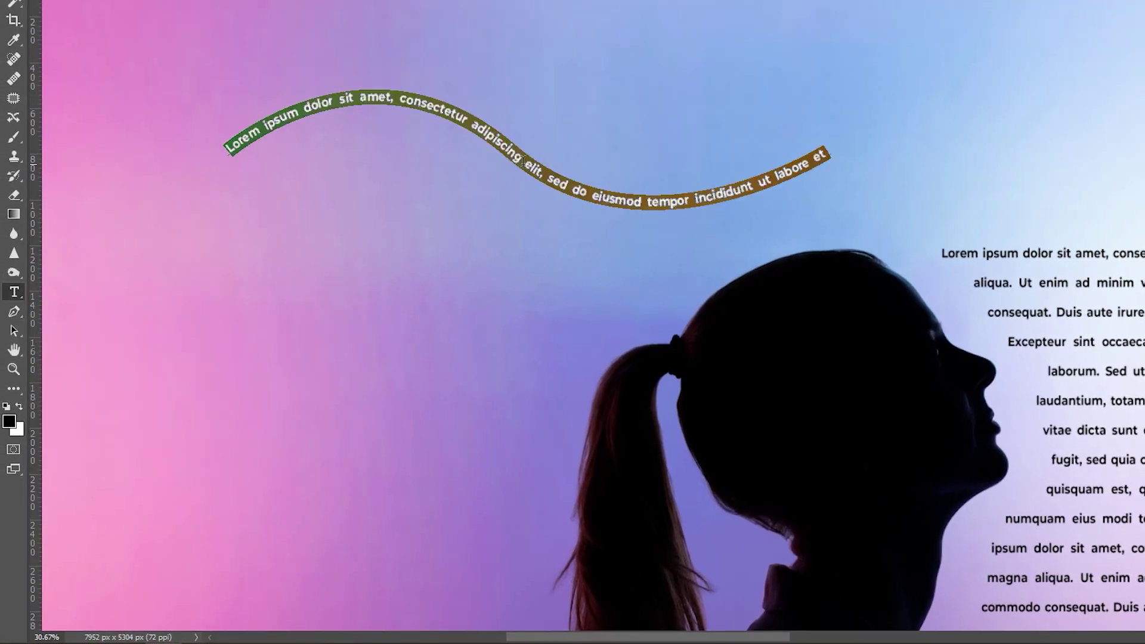
pyautogui.press('BackSpace')
pyautogui.write('CURVED TEXT IS AWESOME')
# Enlarge the curved text until it spans the whole wave path and commit it.
pyautogui.hotkey('ctrl', 'a')
pyautogui.hotkey('ctrl', 'shift', '.')
pyautogui.hotkey('ctrl', 'shift', '.')
pyautogui.hotkey('ctrl', 'shift', '.')
pyautogui.hotkey('ctrl', 'shift', '.')
pyautogui.hotkey('ctrl', 'shift', '.')
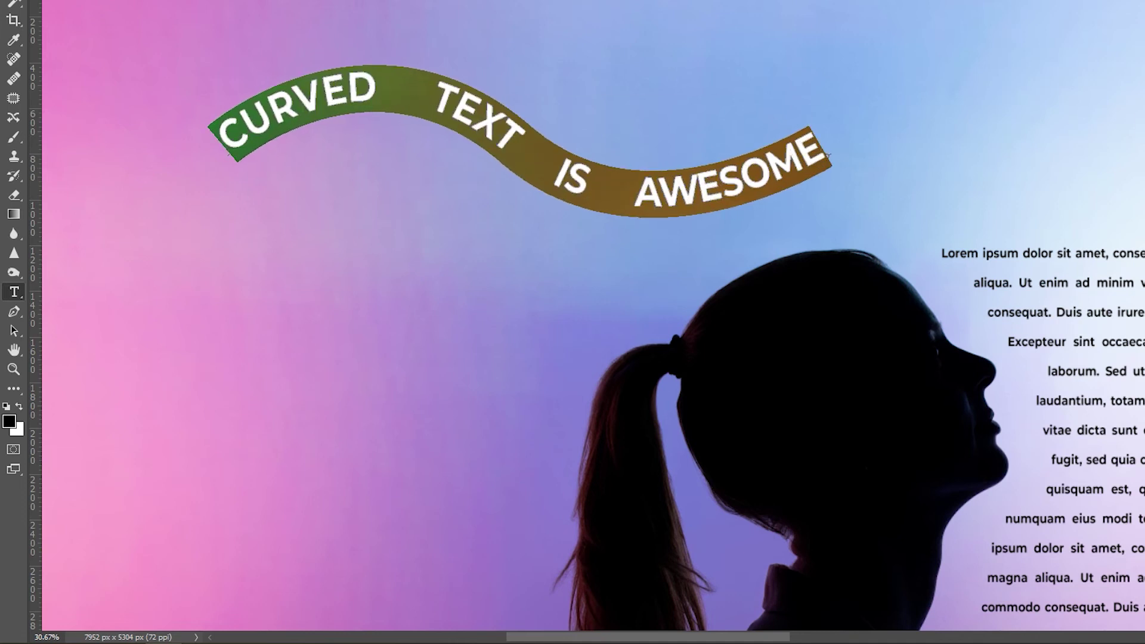
pyautogui.hotkey('ctrl', 'Return')
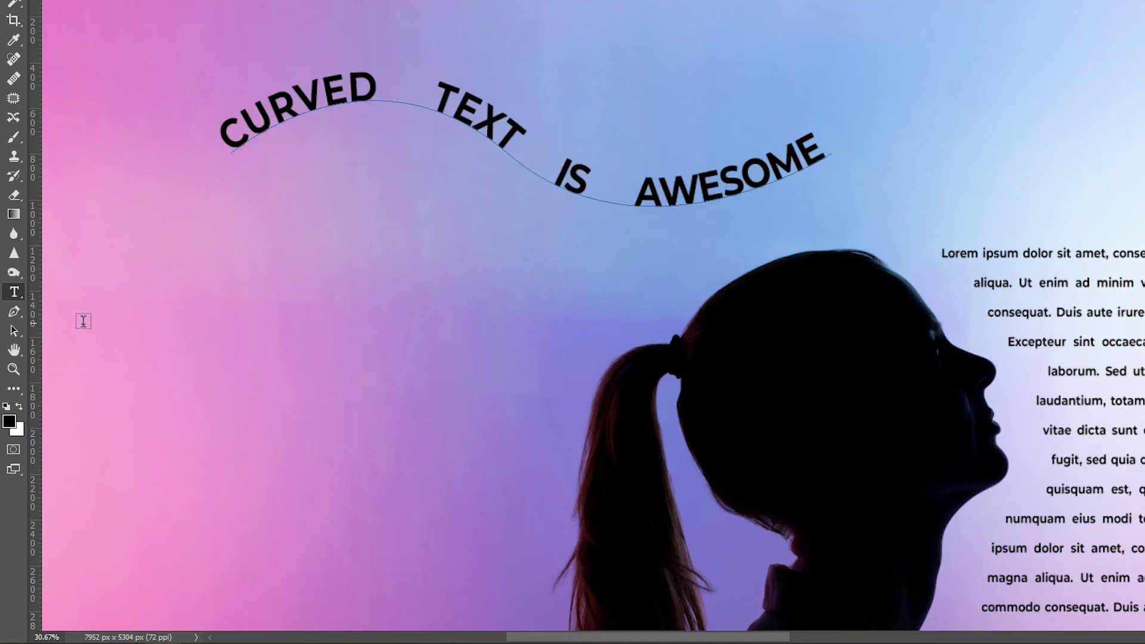
# Flip the curved text to the opposite side of its path and back, and adjust the curve's shape.
pyautogui.click(14, 334)
pyautogui.moveTo(490, 128)
pyautogui.mouseDown()
pyautogui.moveTo(488, 167)
pyautogui.moveTo(488, 131)
pyautogui.mouseUp()
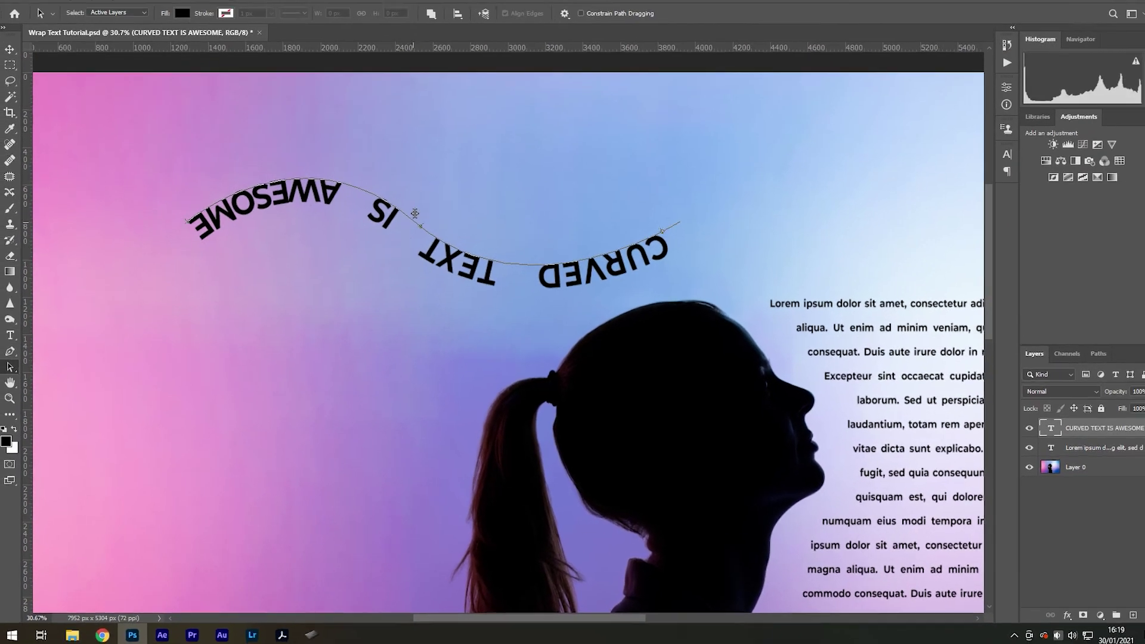
pyautogui.moveTo(578, 269); pyautogui.dragTo(579, 206)
pyautogui.moveTo(615, 251); pyautogui.dragTo(672, 227)
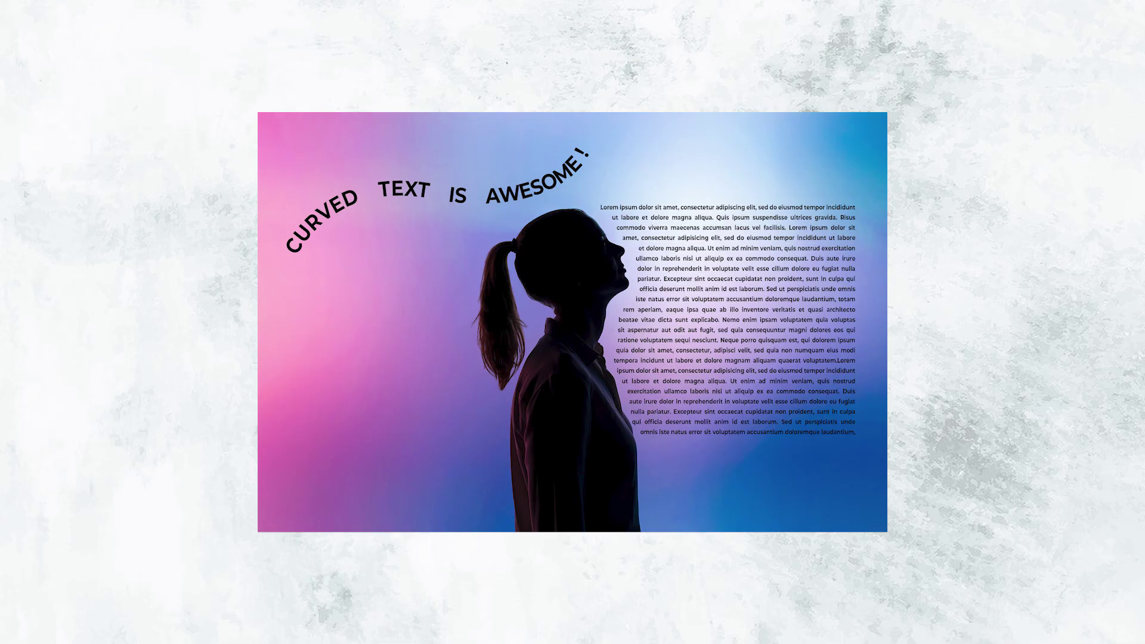